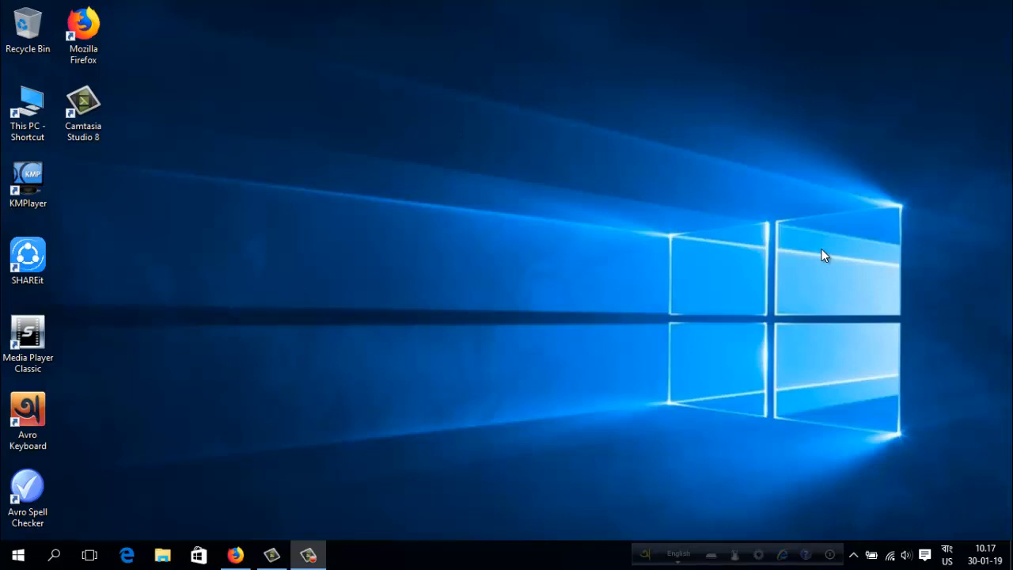
# Step: Open the Adobe Photoshop CS6 installer folder inside PC SOFTWARE > adobe photoshope cs6 on Local Disk (D:) and refresh it
pyautogui.click(27, 129)
pyautogui.doubleClick(27, 128)
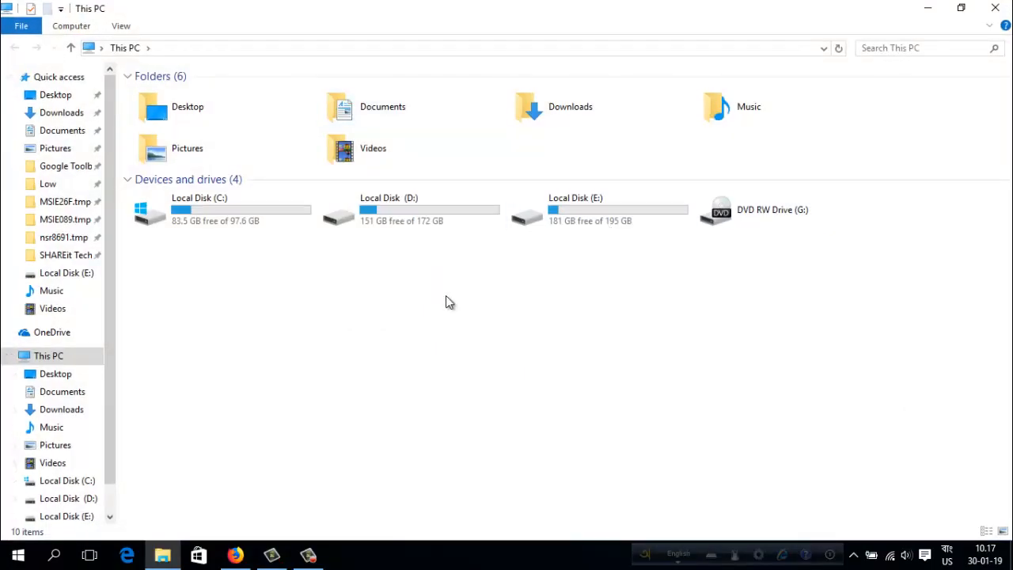
pyautogui.doubleClick(435, 237)
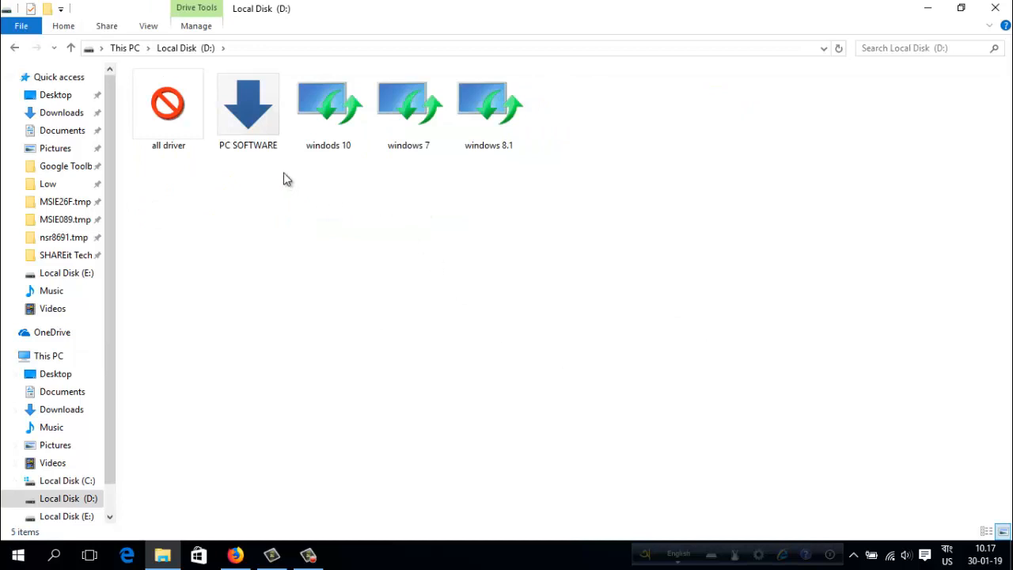
pyautogui.doubleClick(269, 124)
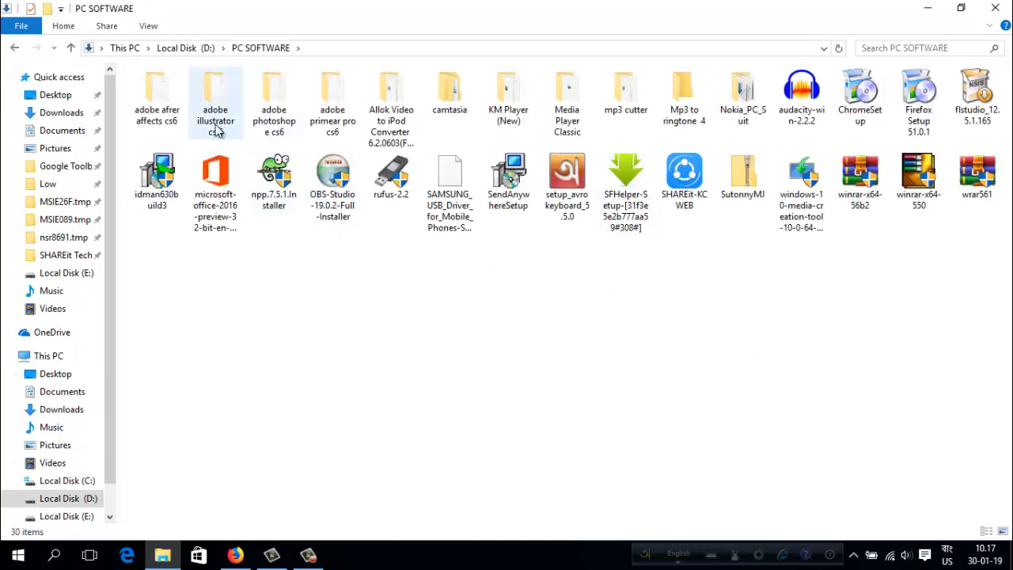
pyautogui.doubleClick(273, 115)
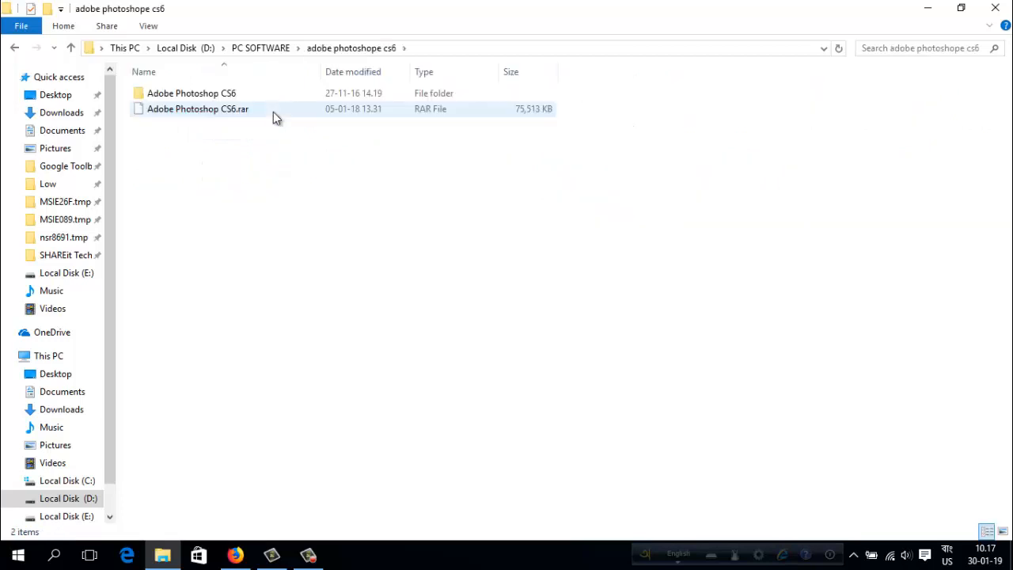
pyautogui.doubleClick(269, 94)
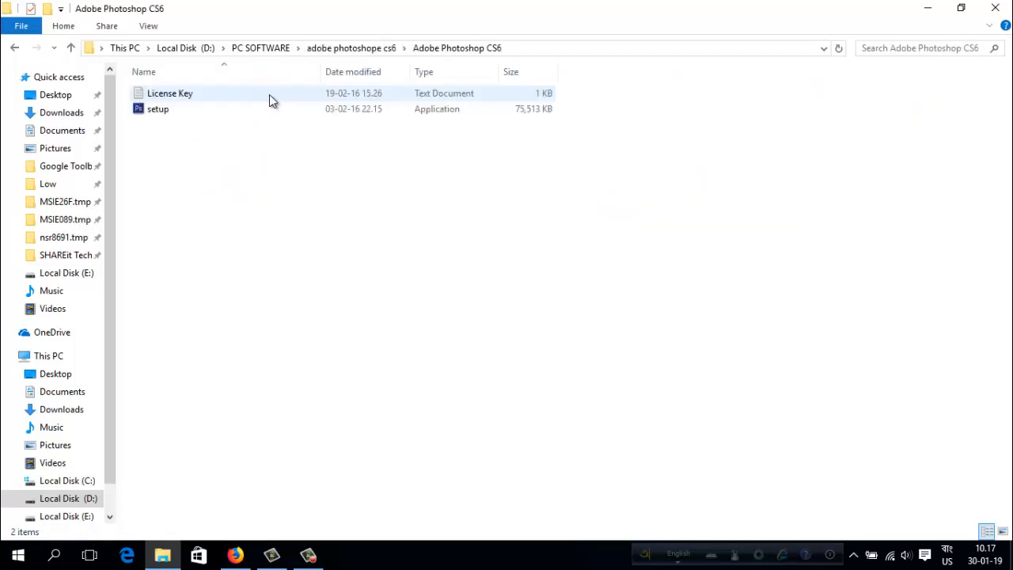
pyautogui.rightClick(204, 141)
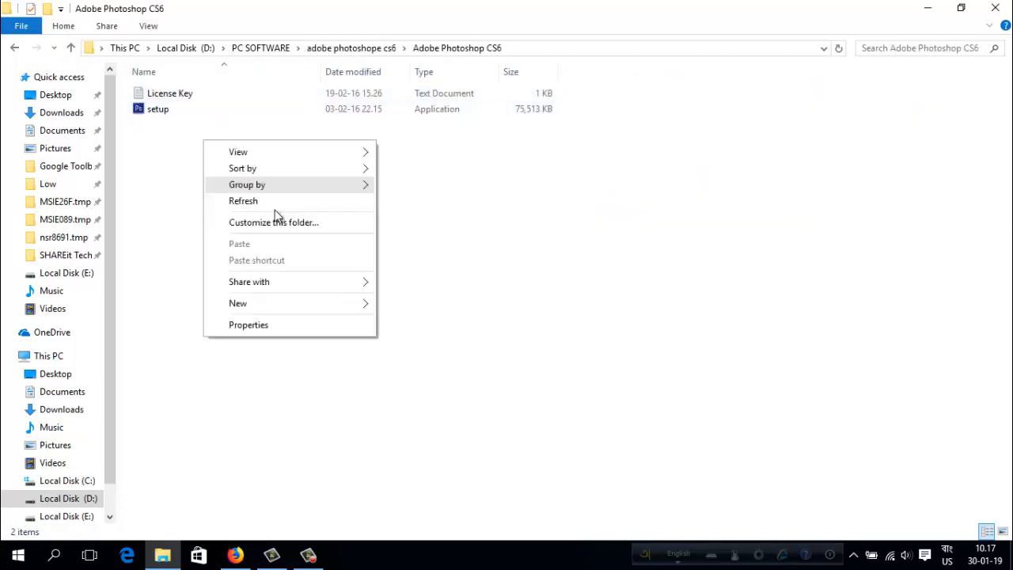
pyautogui.click(256, 202)
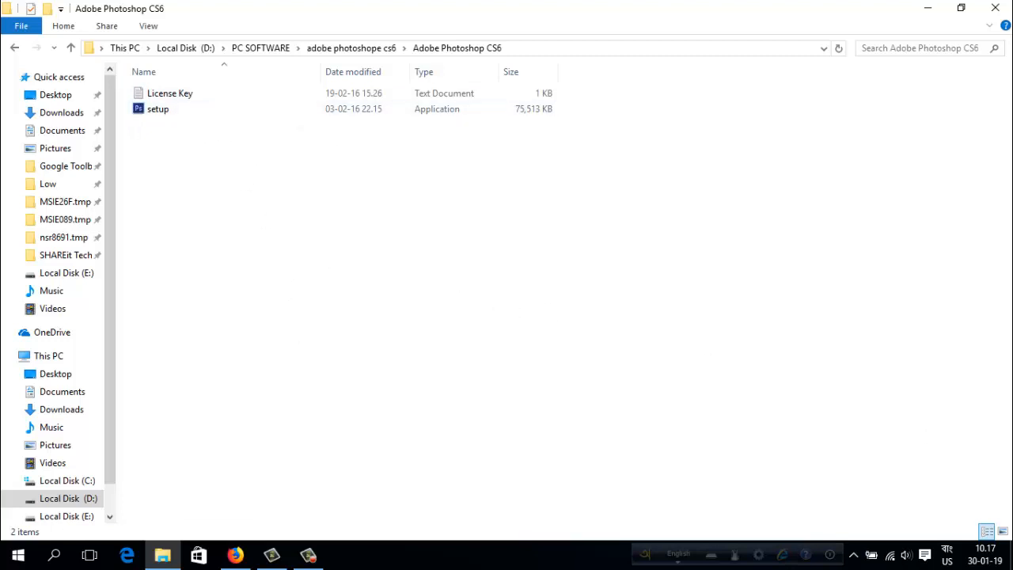
# Step: Disconnect the computer from the MU Tv Wi-Fi network
pyautogui.click(892, 557)
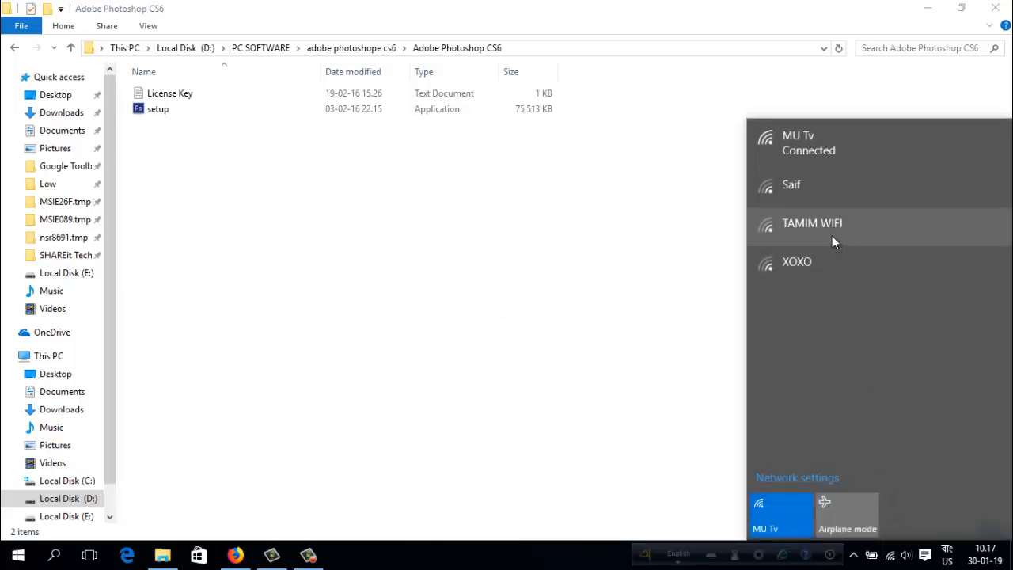
pyautogui.click(845, 158)
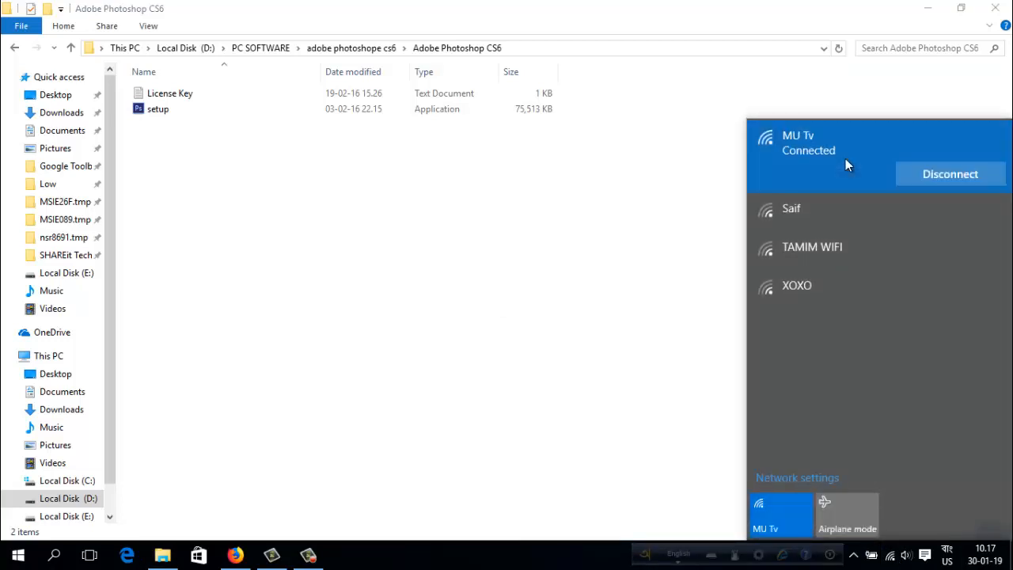
pyautogui.click(948, 174)
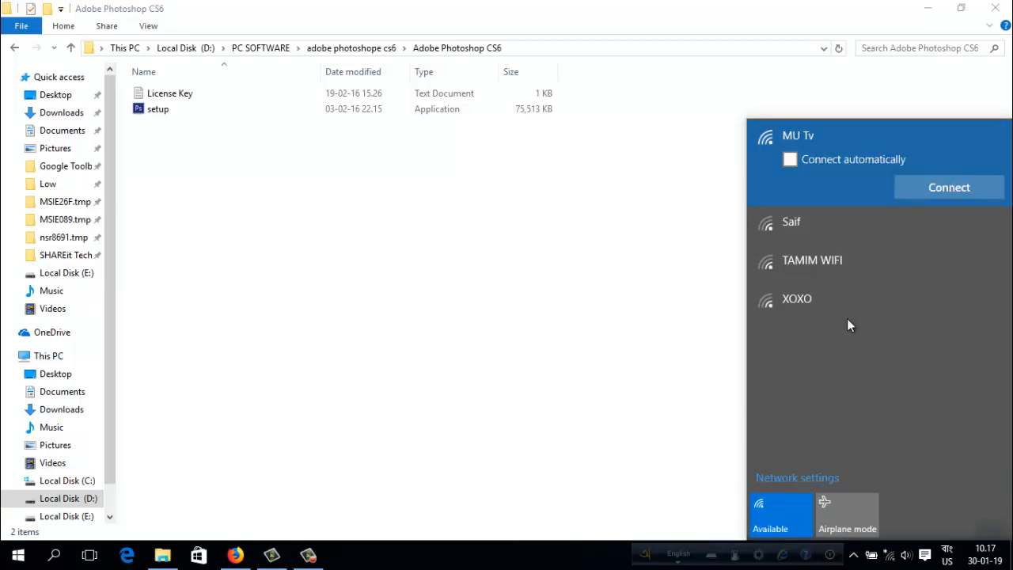
pyautogui.click(237, 304)
# Step: Run the Photoshop CS6 setup file in English and accept the license agreement
pyautogui.doubleClick(171, 111)
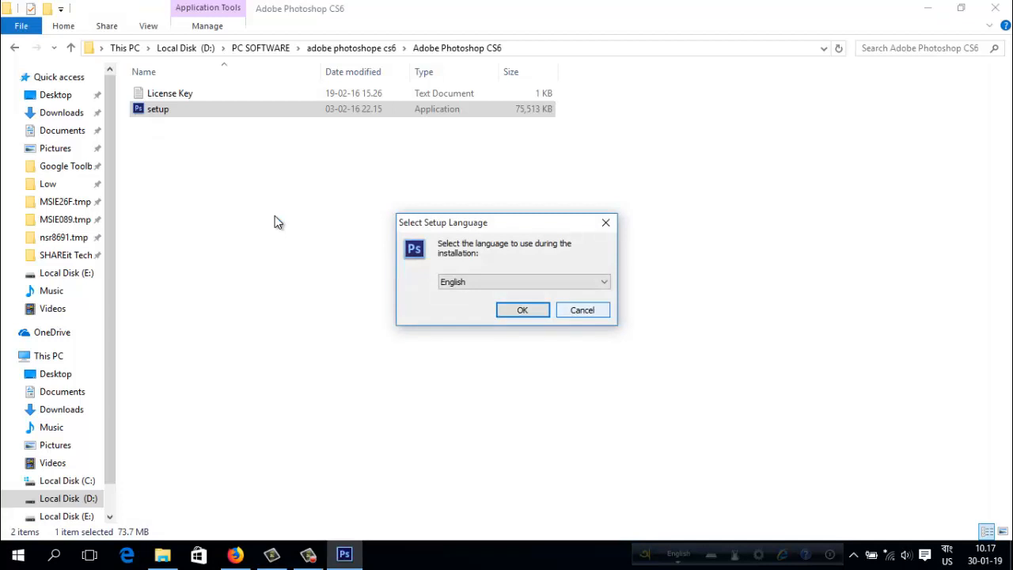
pyautogui.click(526, 309)
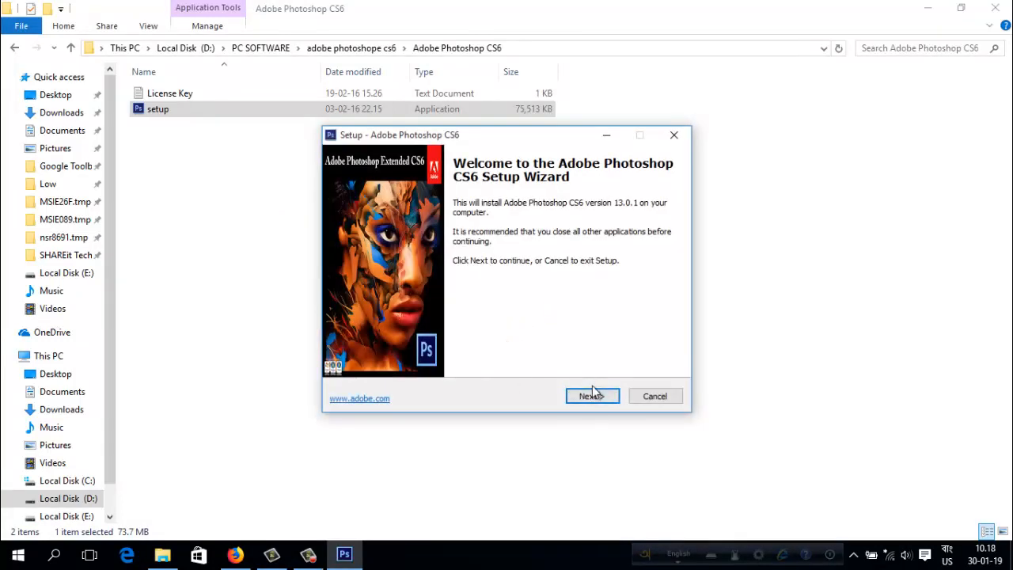
pyautogui.click(593, 394)
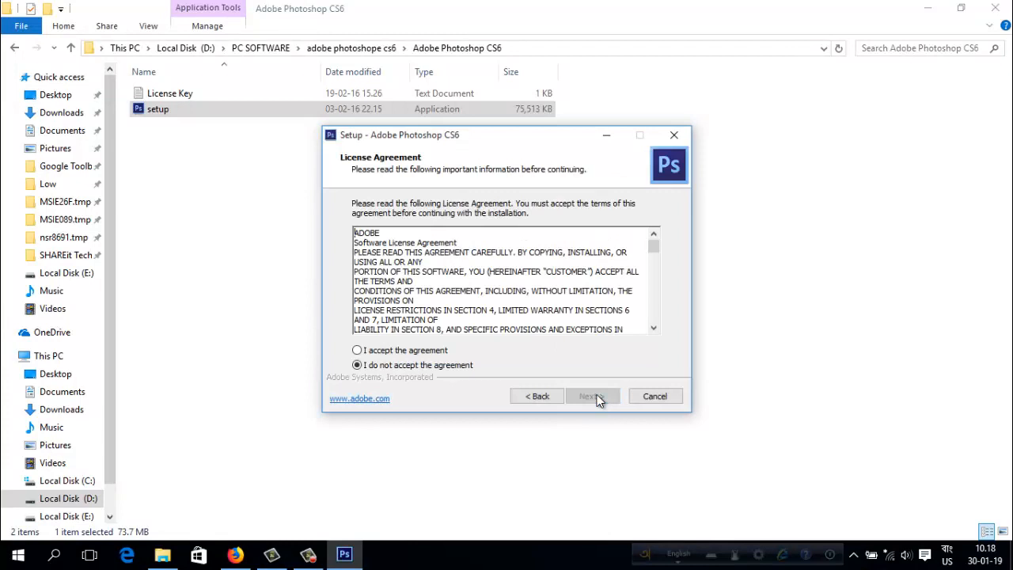
pyautogui.click(420, 349)
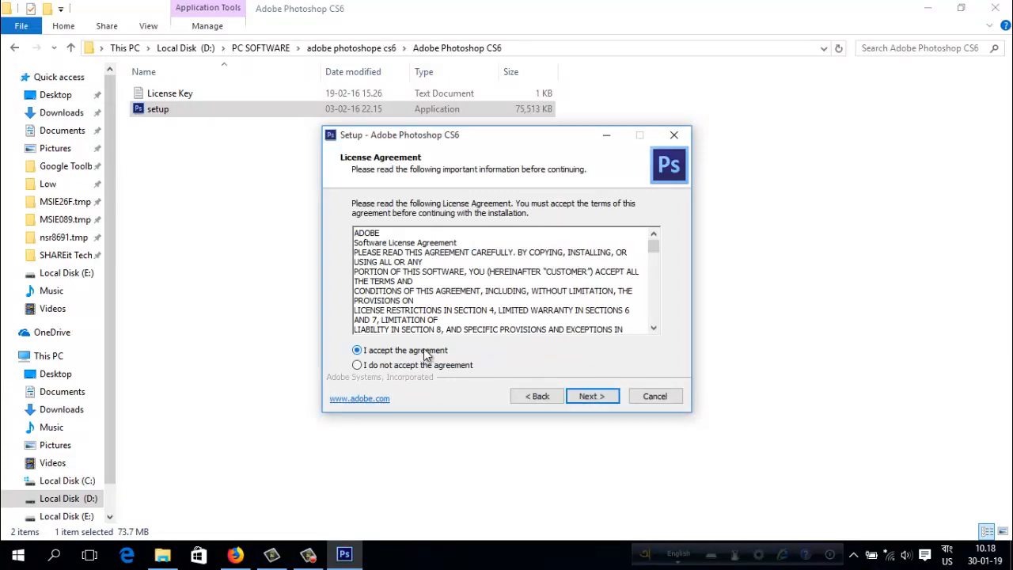
pyautogui.click(595, 396)
# Step: Keep the default install location and Start menu folder, and enable creating a desktop icon
pyautogui.click(594, 396)
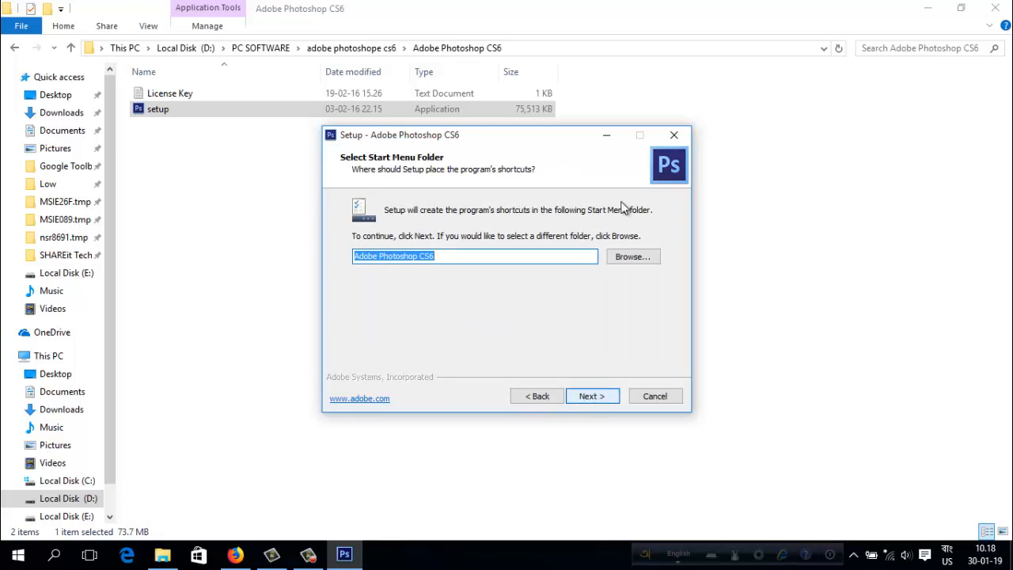
pyautogui.click(589, 397)
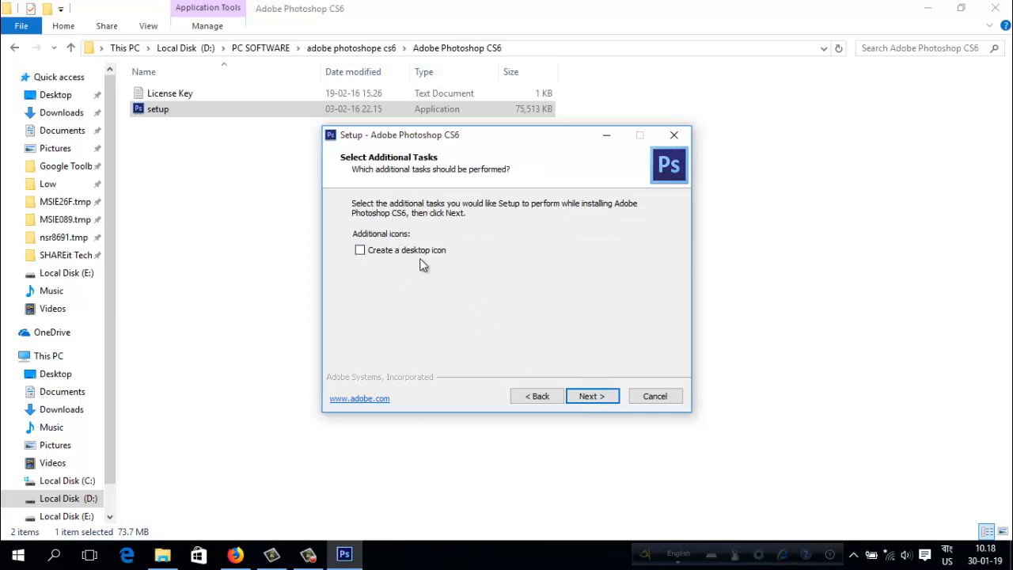
pyautogui.click(360, 251)
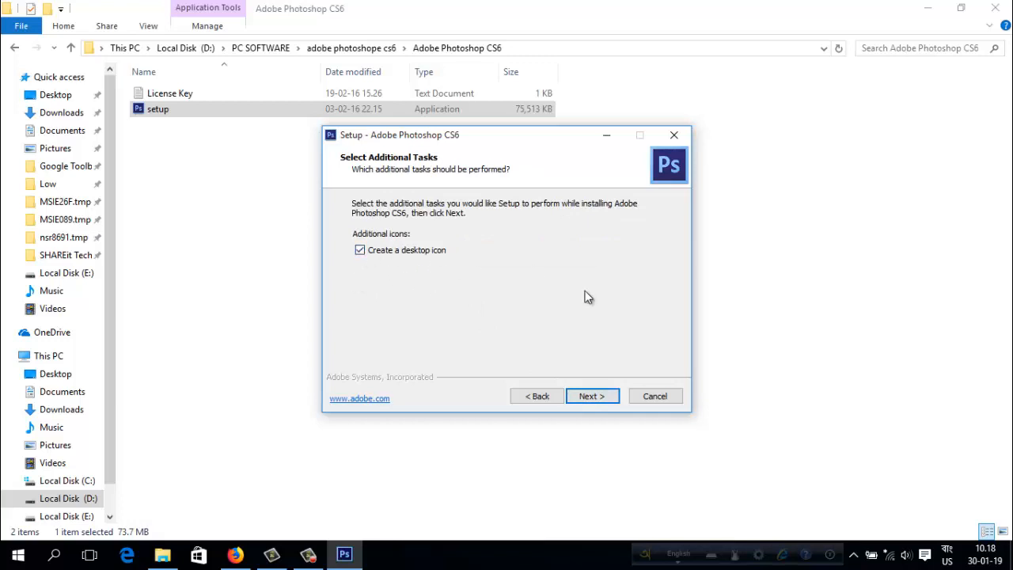
pyautogui.click(592, 397)
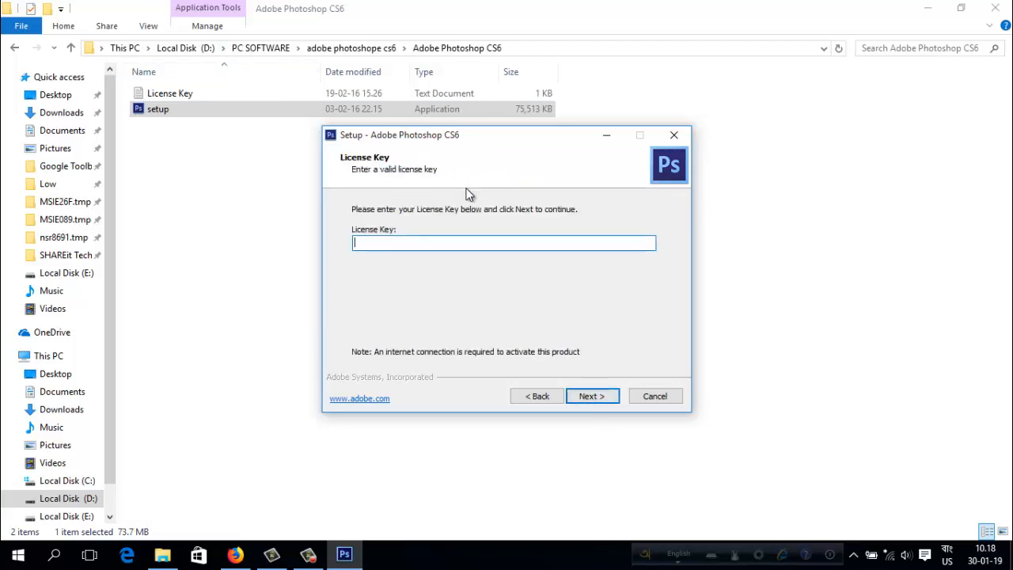
# Step: Copy the license key from the License Key text file into the setup's License Key field and start the installation
pyautogui.doubleClick(256, 93)
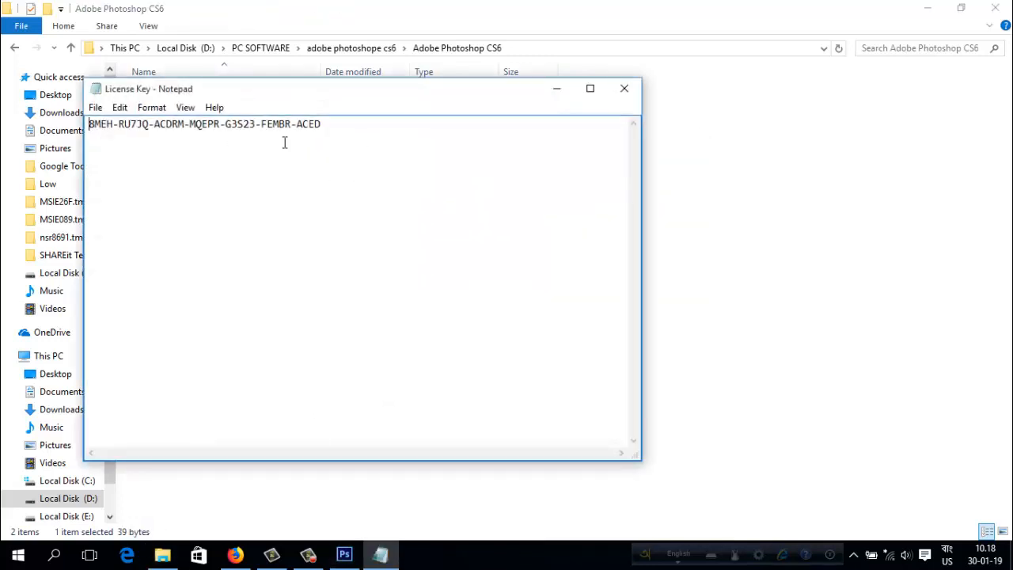
pyautogui.moveTo(328, 123); pyautogui.dragTo(87, 120)
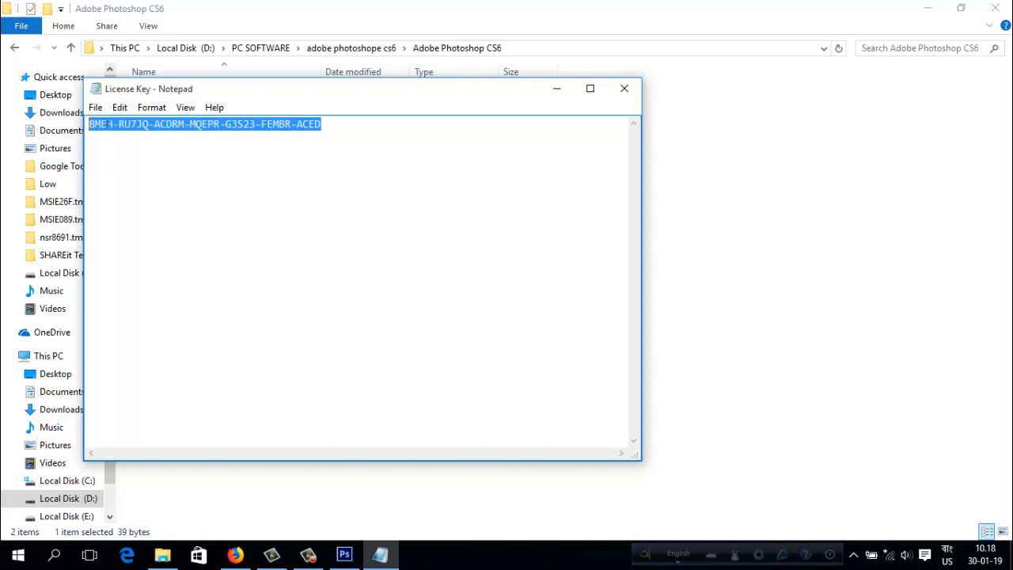
pyautogui.rightClick(121, 125)
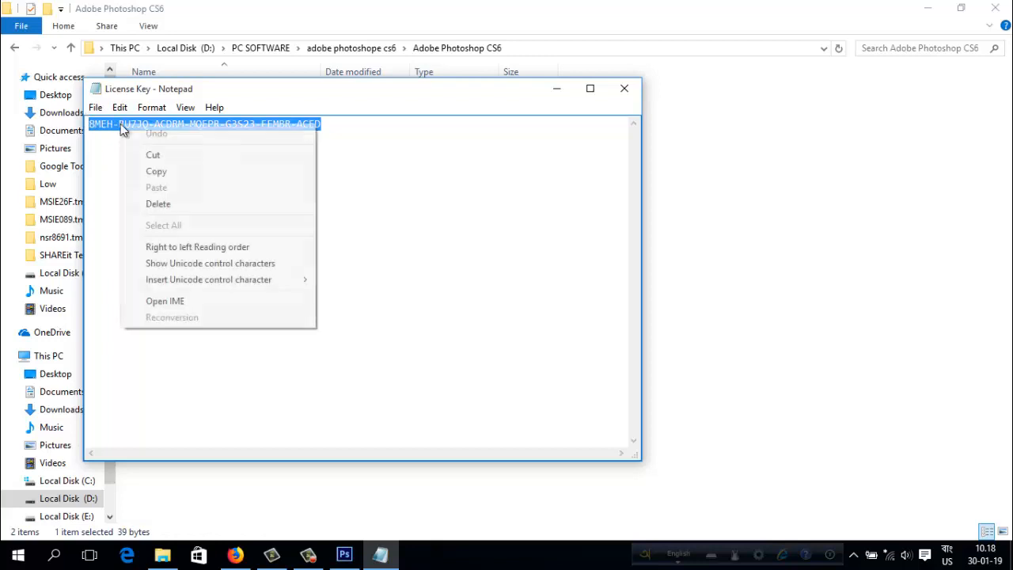
pyautogui.click(161, 170)
pyautogui.click(344, 554)
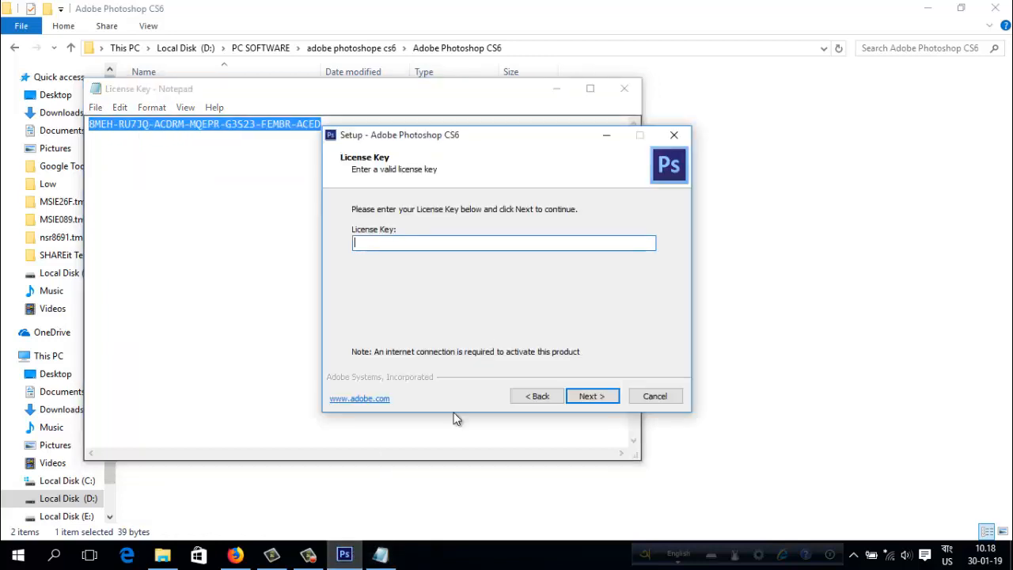
pyautogui.rightClick(424, 245)
pyautogui.click(470, 304)
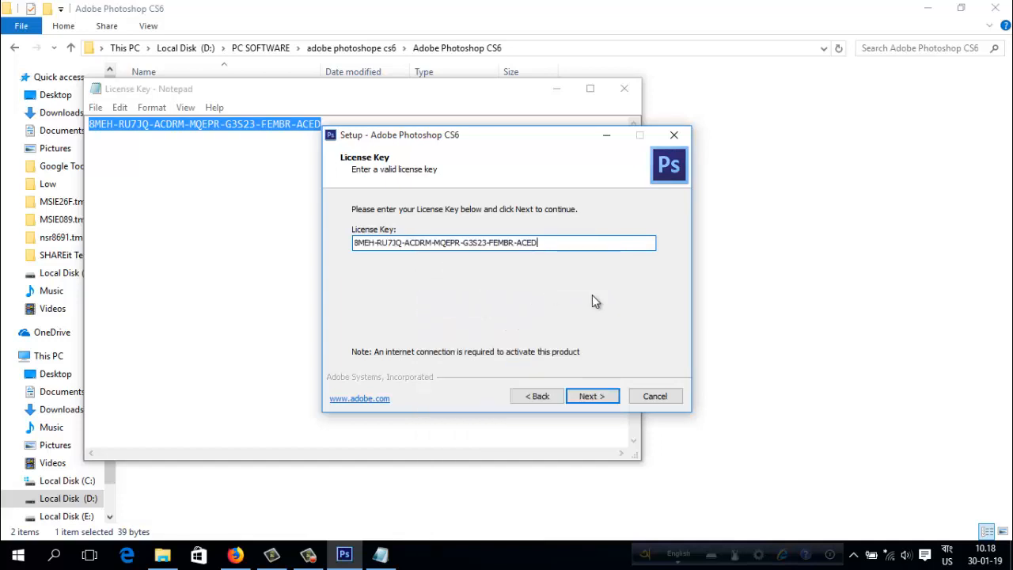
pyautogui.click(599, 398)
pyautogui.click(599, 398)
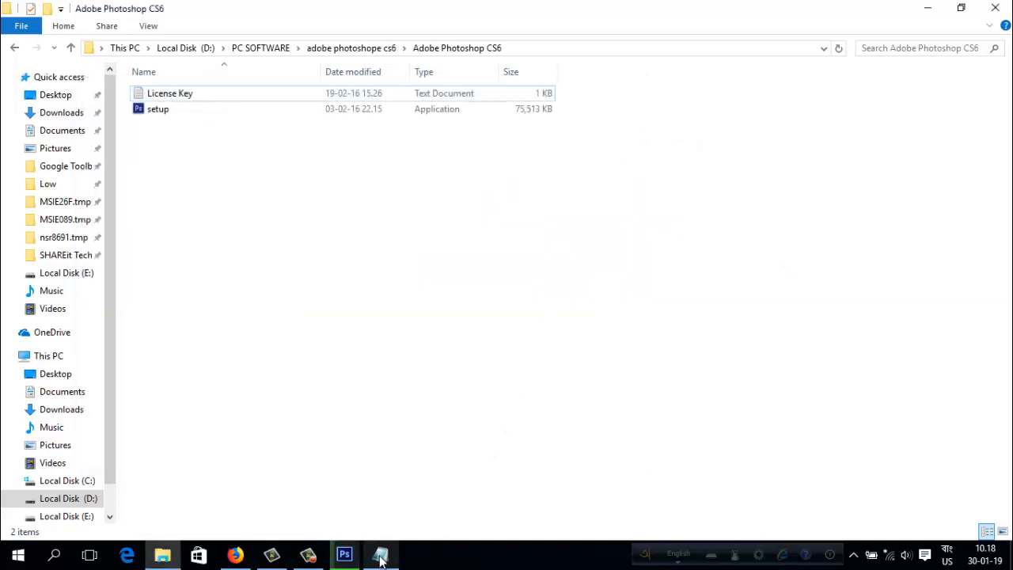
# Step: Close the License Key text file and finish the completed Photoshop CS6 setup wizard
pyautogui.click(381, 555)
pyautogui.click(625, 89)
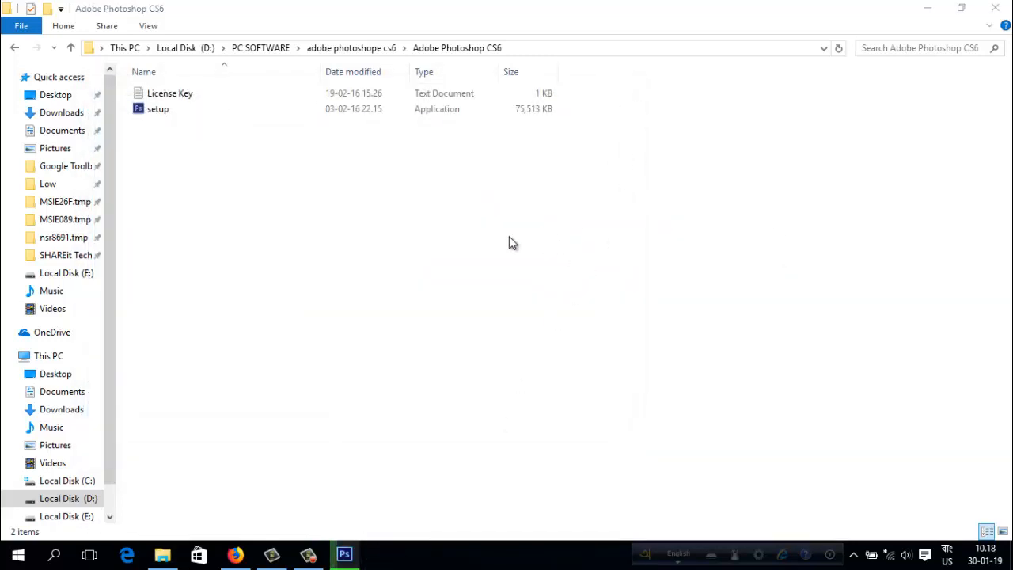
pyautogui.click(344, 555)
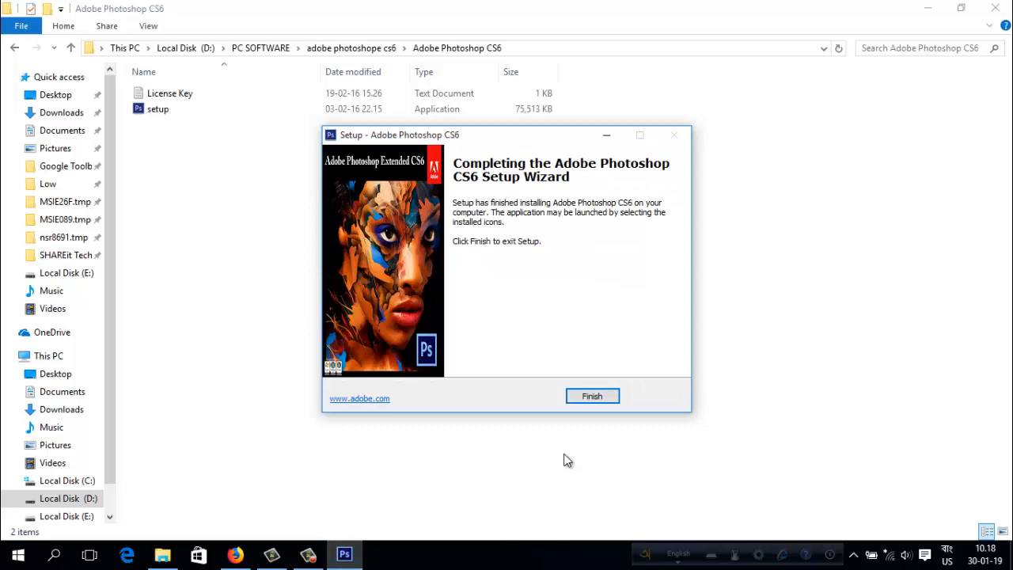
pyautogui.click(590, 398)
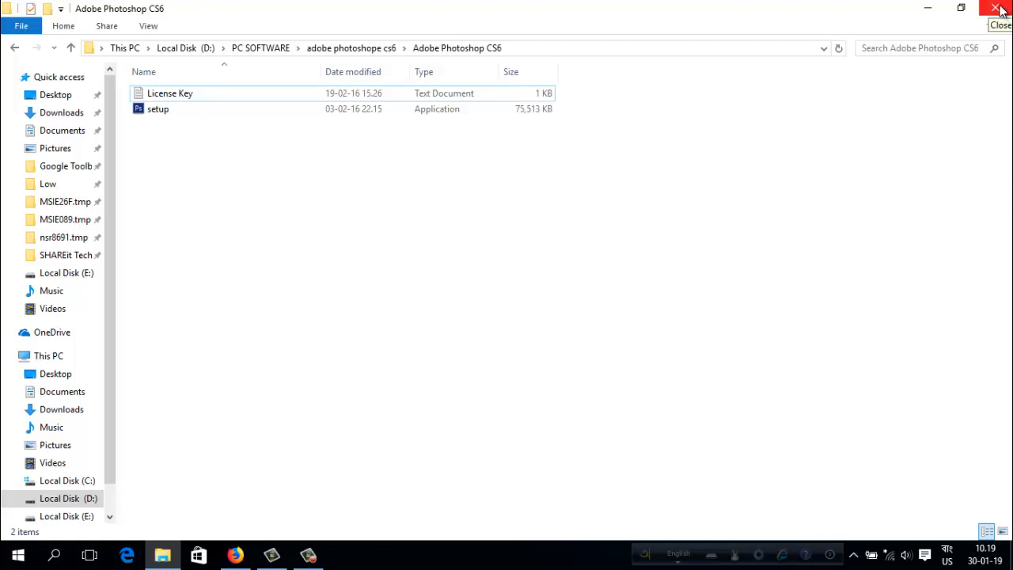
# Step: Minimize the installer folder window and refresh the desktop
pyautogui.click(928, 8)
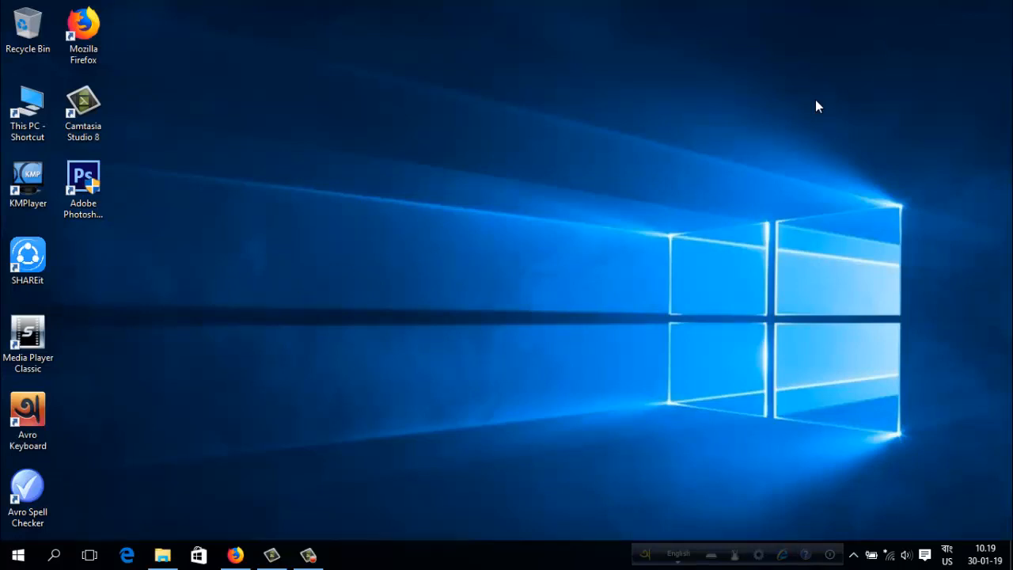
pyautogui.rightClick(447, 112)
pyautogui.click(480, 154)
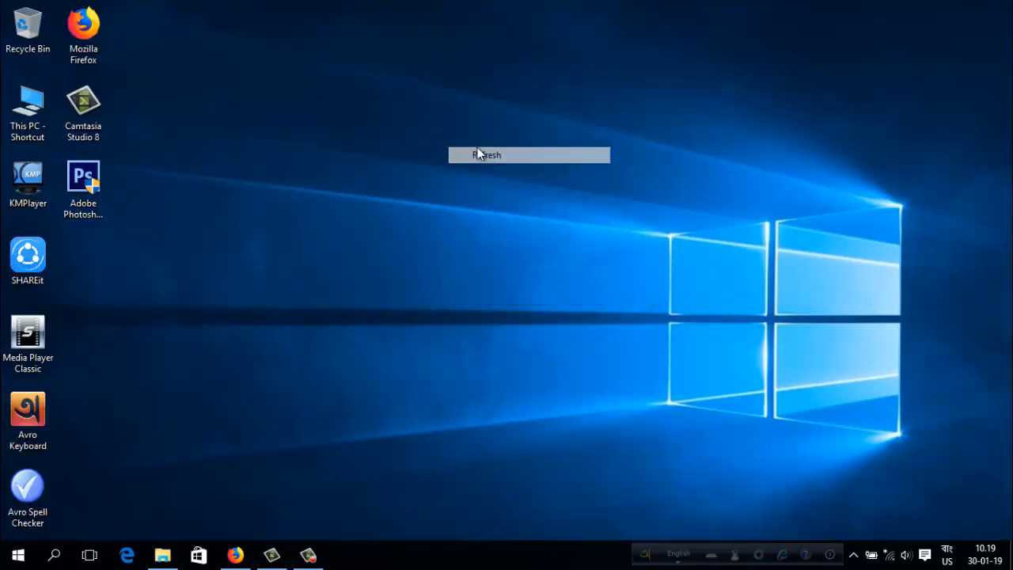
pyautogui.rightClick(453, 106)
pyautogui.click(488, 156)
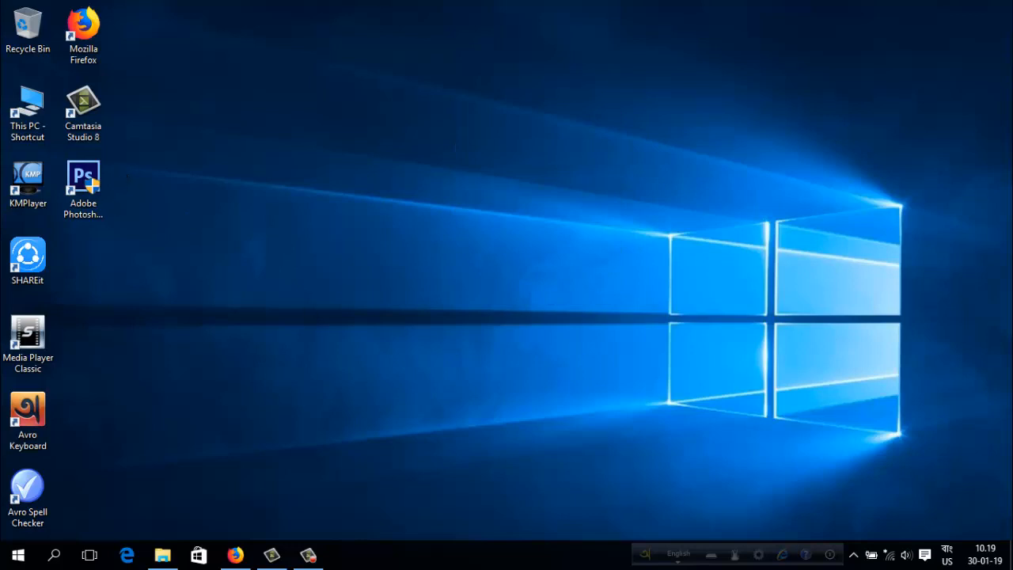
# Step: Launch Adobe Photoshop CS6 from its new desktop shortcut to check that it opens, and close it
pyautogui.click(78, 191)
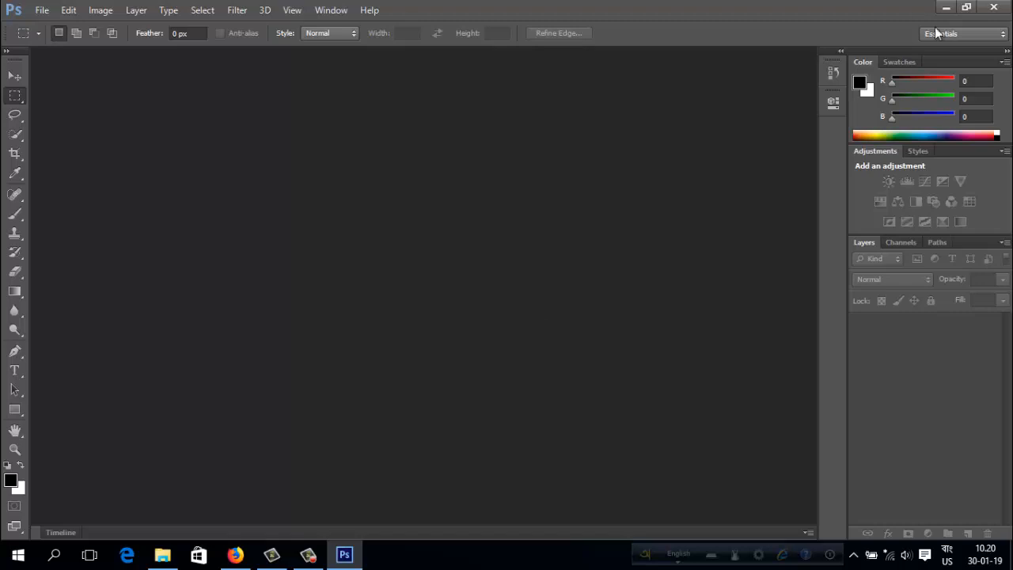
pyautogui.click(1008, 3)
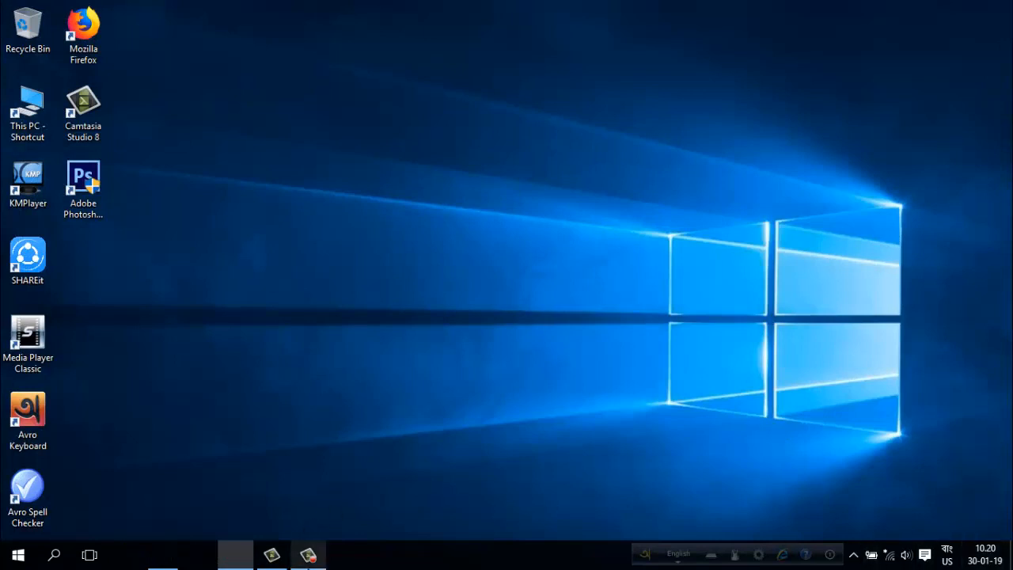
pyautogui.click(308, 555)
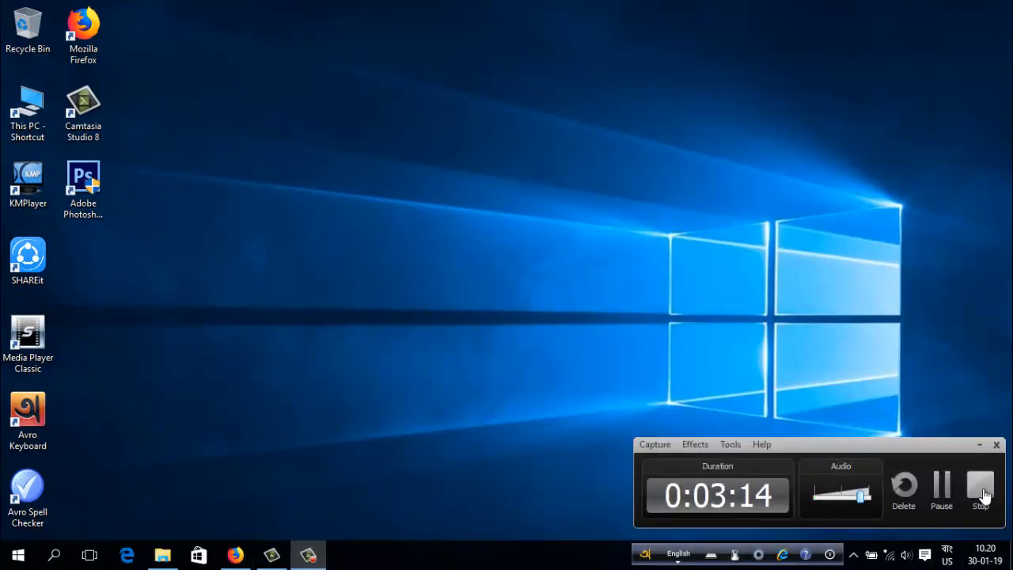